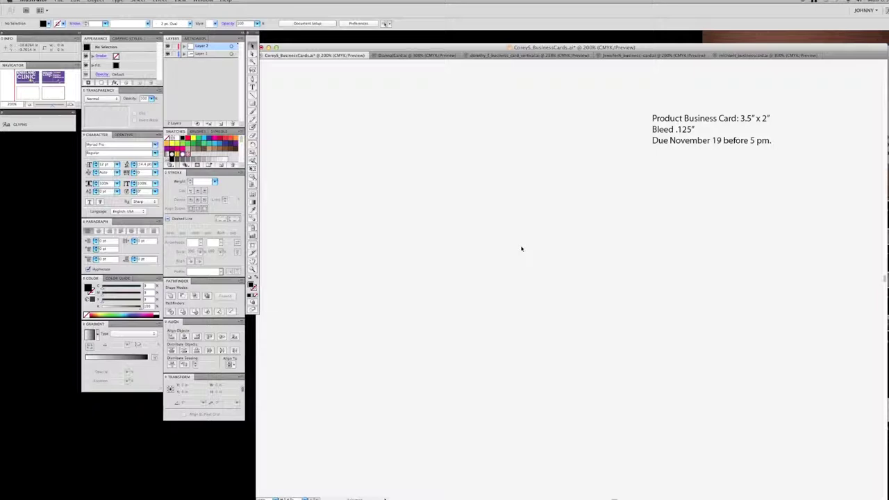
# Drag the business-card spec text block further left and deselect it.
pyautogui.moveTo(655, 120); pyautogui.dragTo(399, 114)
pyautogui.click(497, 134)
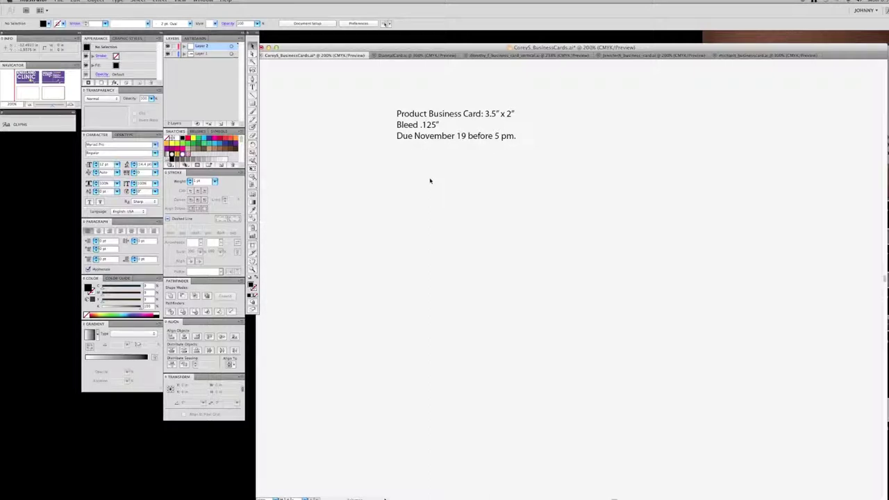
# Start a new document and set the number of artboards to 2.
pyautogui.click(59, 1)
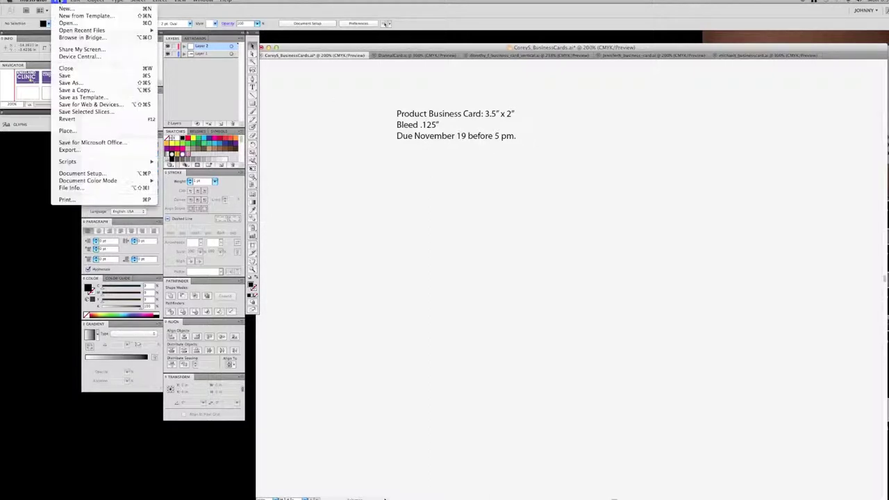
pyautogui.click(78, 9)
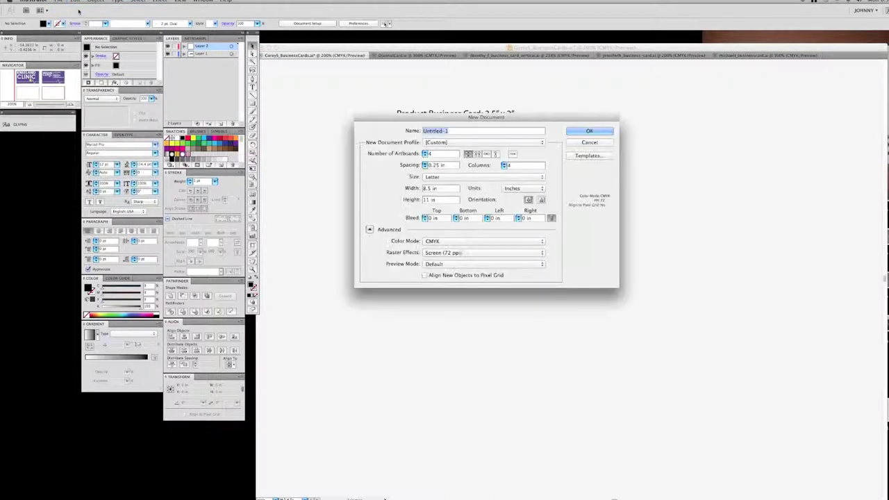
pyautogui.moveTo(461, 117); pyautogui.dragTo(445, 68)
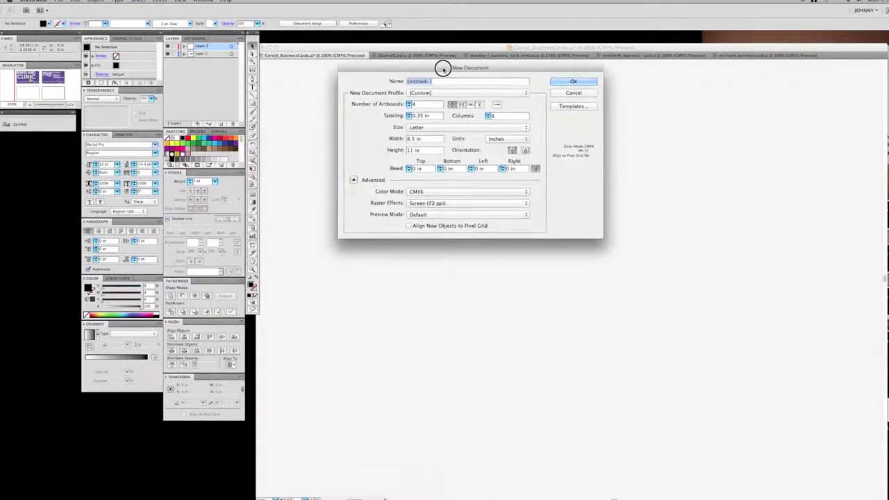
pyautogui.click(409, 107)
pyautogui.click(409, 107)
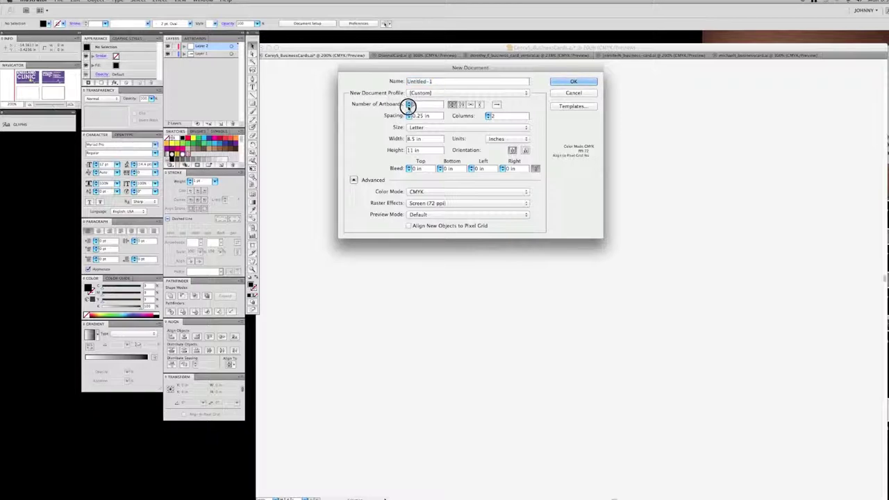
pyautogui.click(409, 107)
pyautogui.click(409, 103)
# Set artboard height to 2 in and 0.125 in bleed on all sides, then create the document.
pyautogui.click(413, 150)
pyautogui.write('2')
pyautogui.click(409, 166)
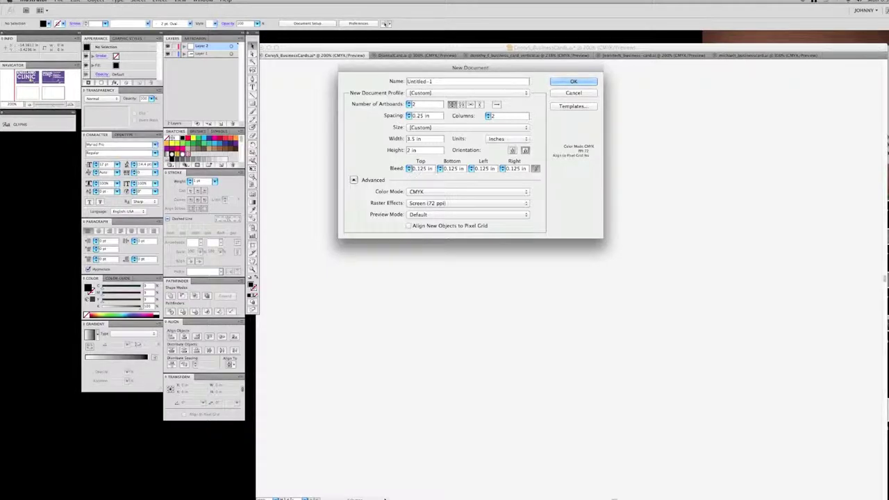
pyautogui.press('Tab')
pyautogui.click(574, 82)
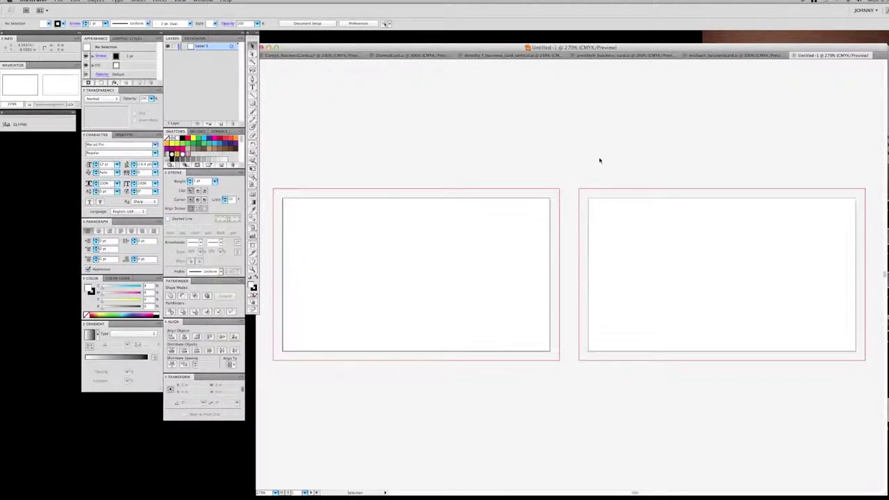
# Pan the canvas up so both blank bleed-framed artboards sit in view.
pyautogui.moveTo(600, 161); pyautogui.dragTo(595, 89)
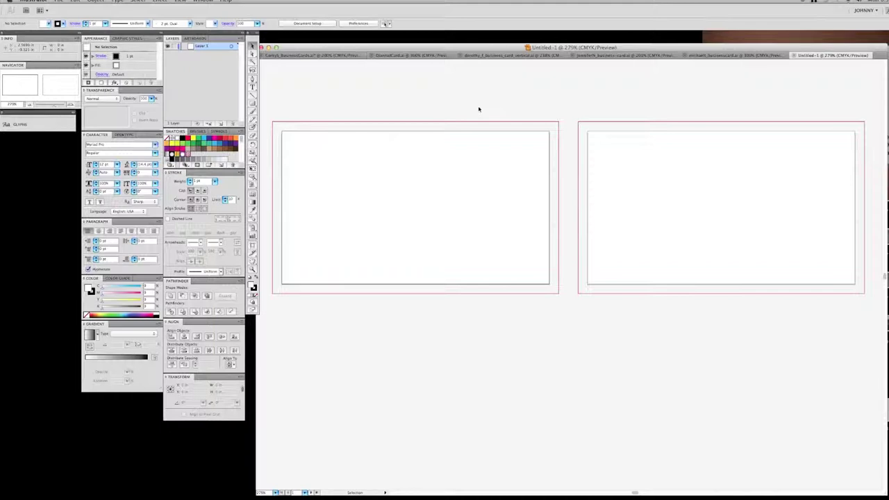
# Switch to Corey5_BusinessCards.ai and zoom out to show the Kneeland Clinic cards above the blank artboards.
pyautogui.click(300, 56)
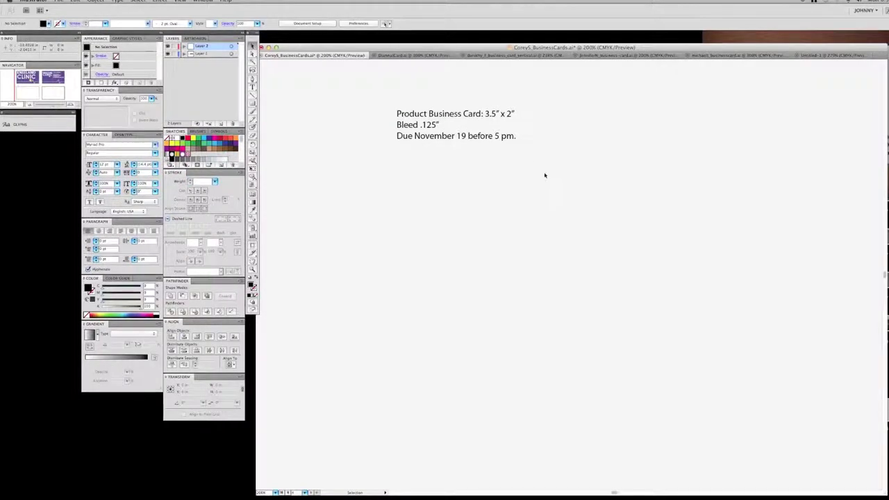
pyautogui.press('super+0')
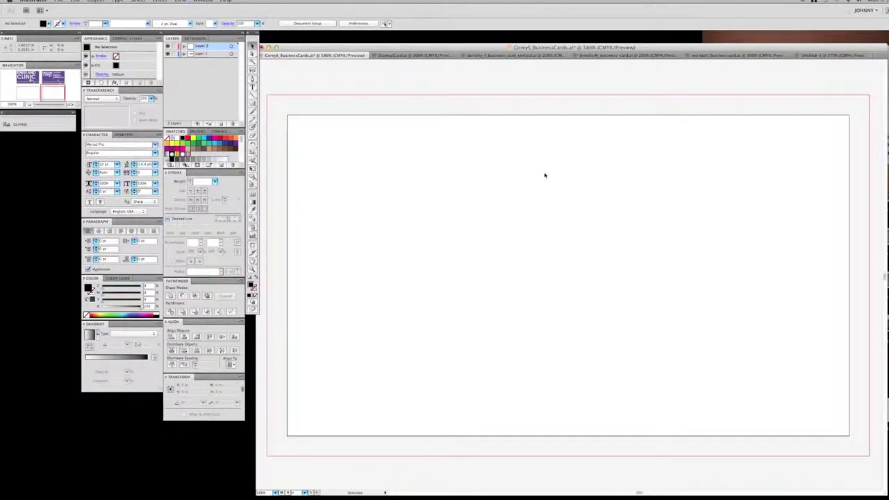
pyautogui.press('super+minus')
pyautogui.press('super+minus')
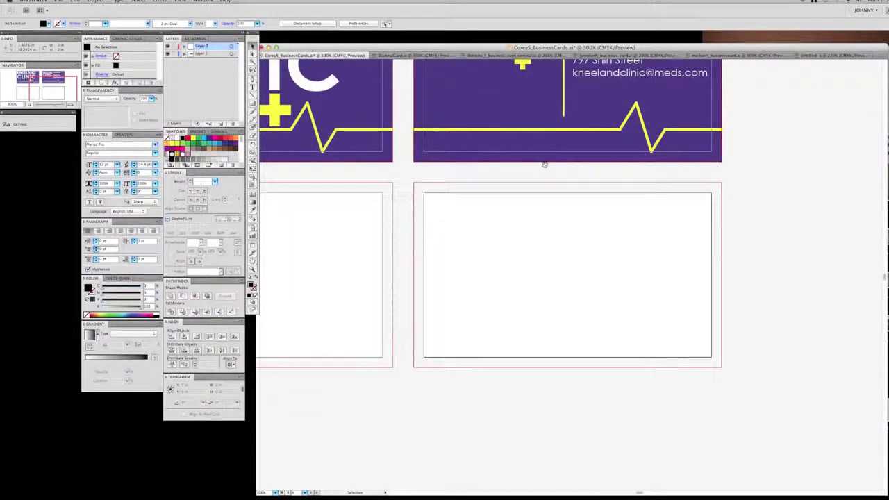
pyautogui.moveTo(545, 164); pyautogui.dragTo(674, 263)
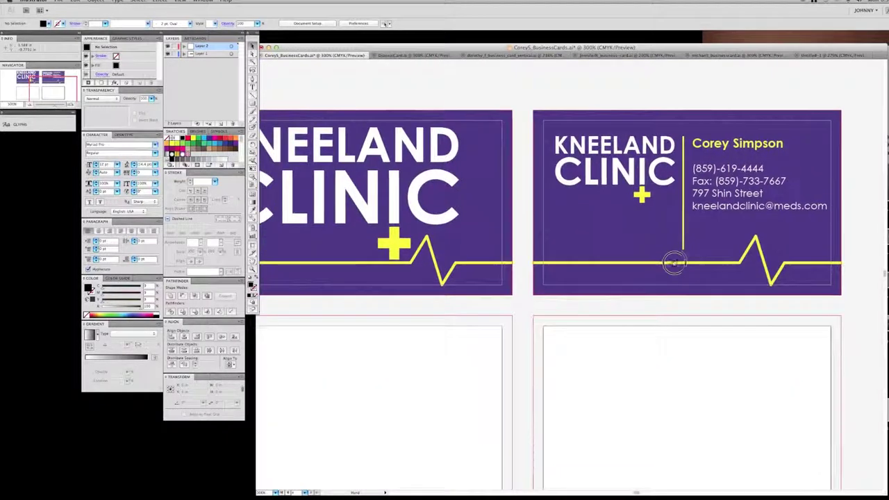
pyautogui.press('super+minus')
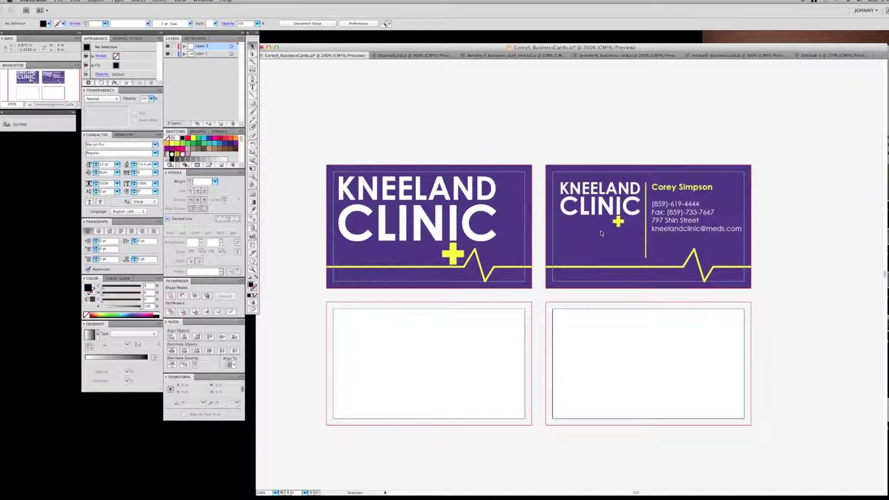
# Browse the McNolty's Antiques card, then the vertical Well's fine dining card, centring each in view.
pyautogui.click(398, 59)
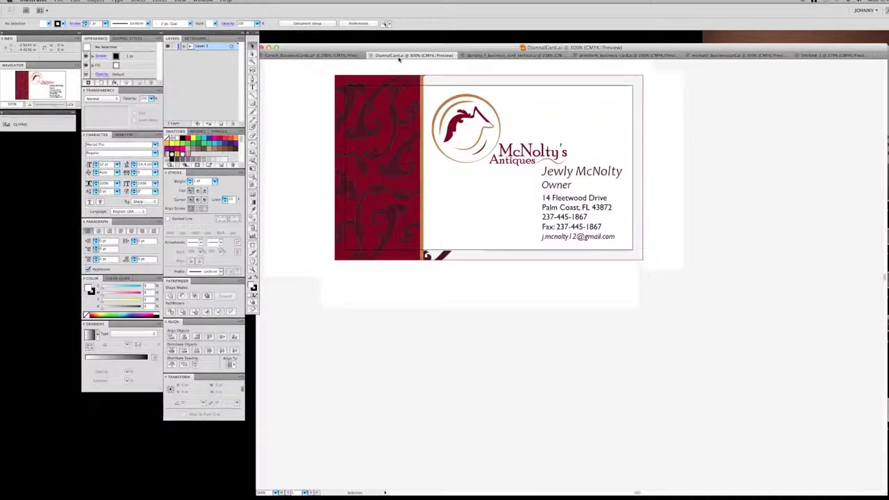
pyautogui.click(299, 218)
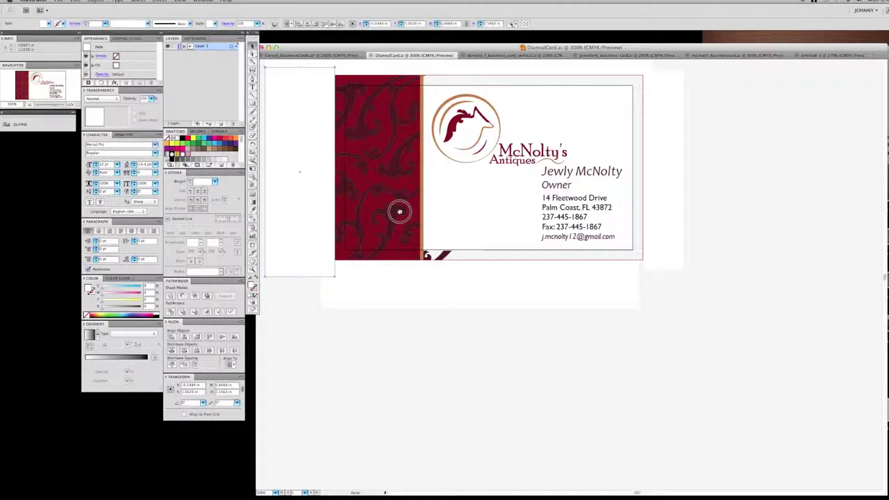
pyautogui.moveTo(399, 212); pyautogui.dragTo(467, 297)
pyautogui.click(289, 203)
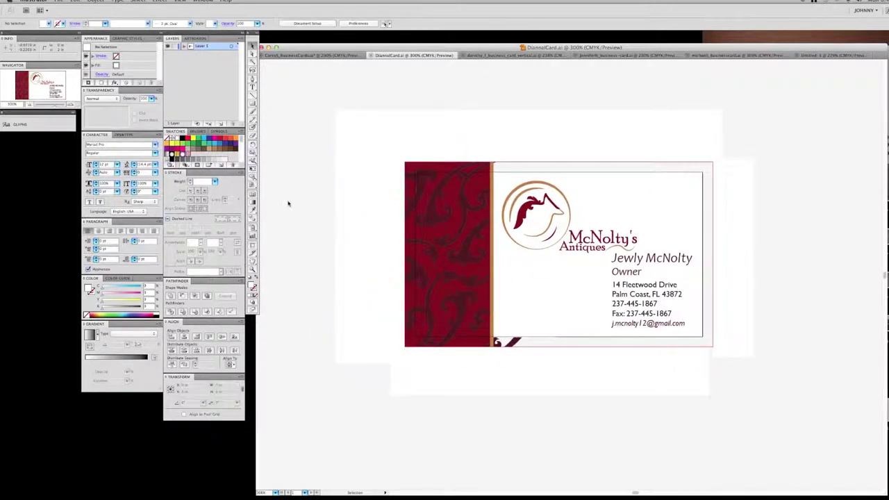
pyautogui.click(475, 56)
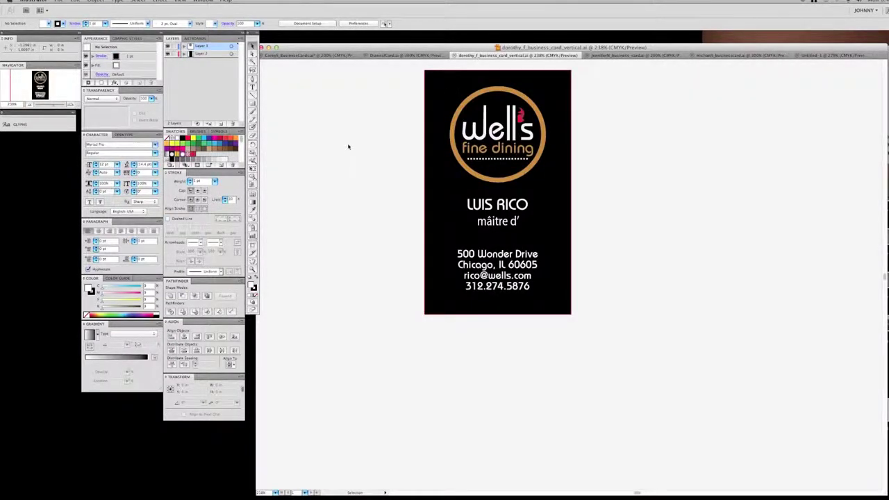
pyautogui.moveTo(352, 137); pyautogui.dragTo(391, 213)
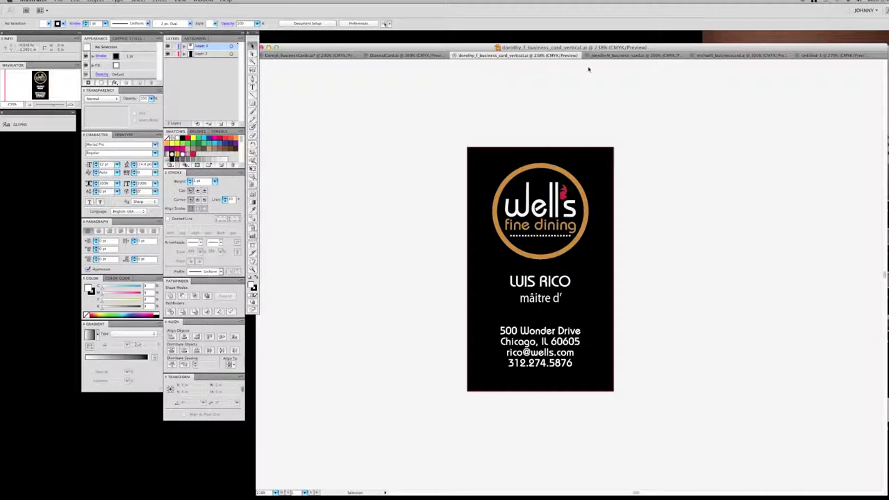
# Show the Fellow's Bakery two-sided card file and centre its cards in view.
pyautogui.click(595, 55)
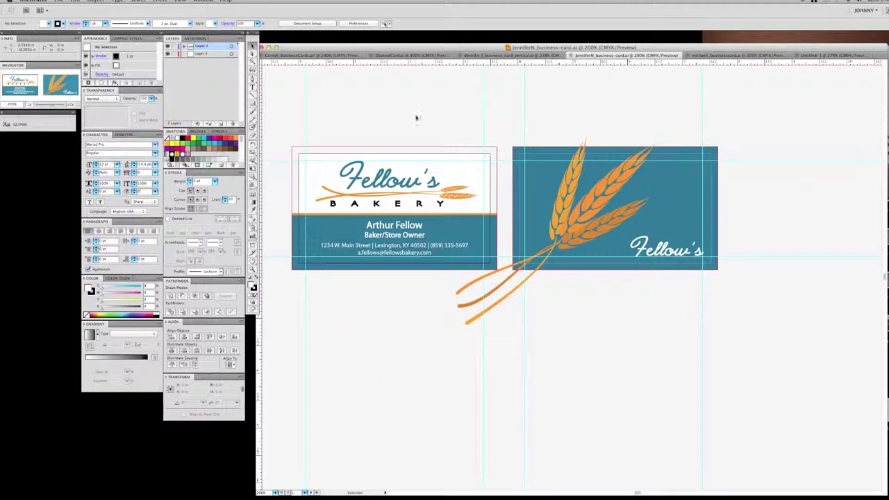
pyautogui.moveTo(462, 153); pyautogui.dragTo(486, 173)
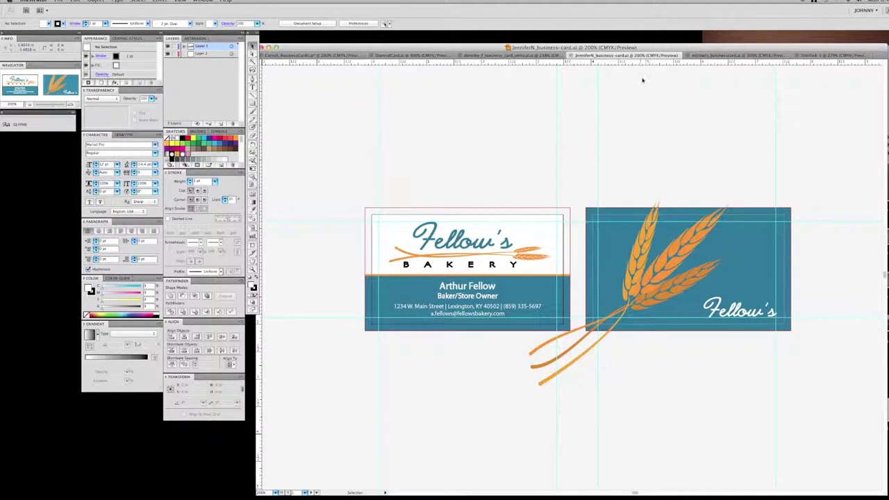
pyautogui.hscroll(-5, 643, 80)
# Centre the Ochs Moving Company card, then switch to the NYU Athletics card photo in Preview.
pyautogui.click(732, 57)
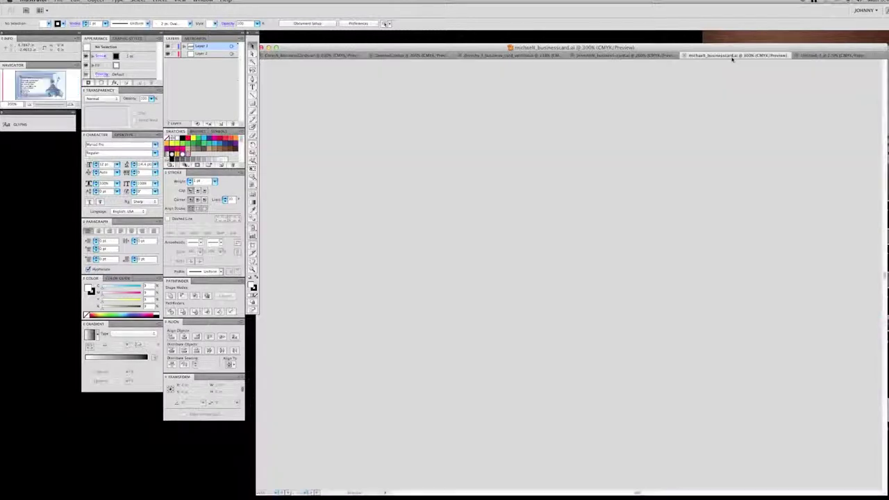
pyautogui.moveTo(421, 122); pyautogui.dragTo(512, 123)
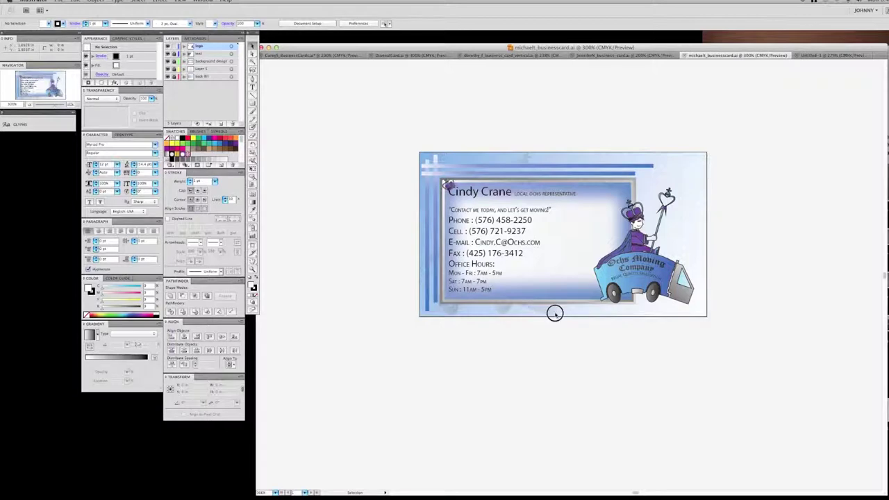
pyautogui.scroll(-1, 552, 312)
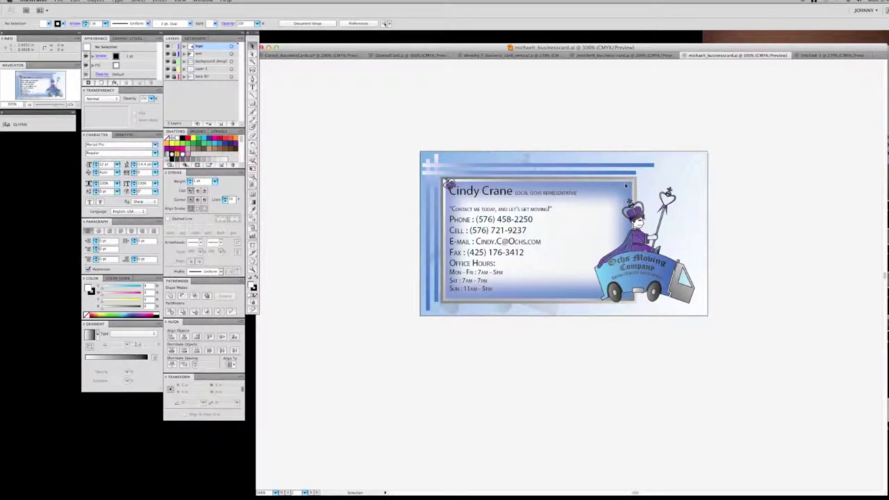
pyautogui.press('super+Tab')
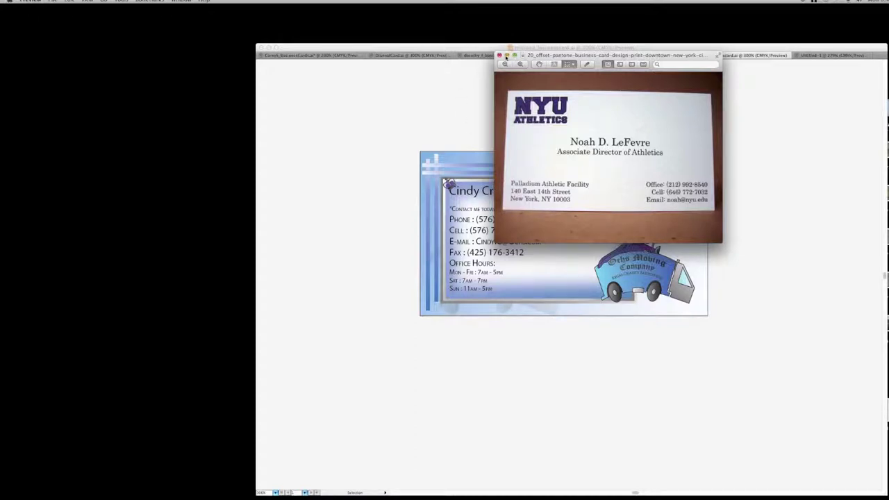
# Minimize the NYU card photo and return to the Corey5_BusinessCards.ai Kneeland Clinic cards.
pyautogui.click(507, 55)
pyautogui.click(289, 56)
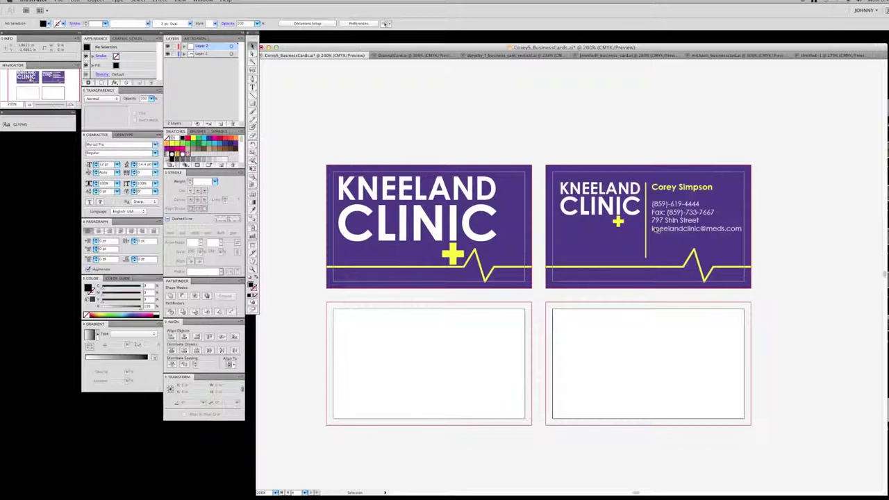
# Show the McNolty's Antiques card, then the Wells fine dining card, then the Fellow's Bakery cards.
pyautogui.click(414, 55)
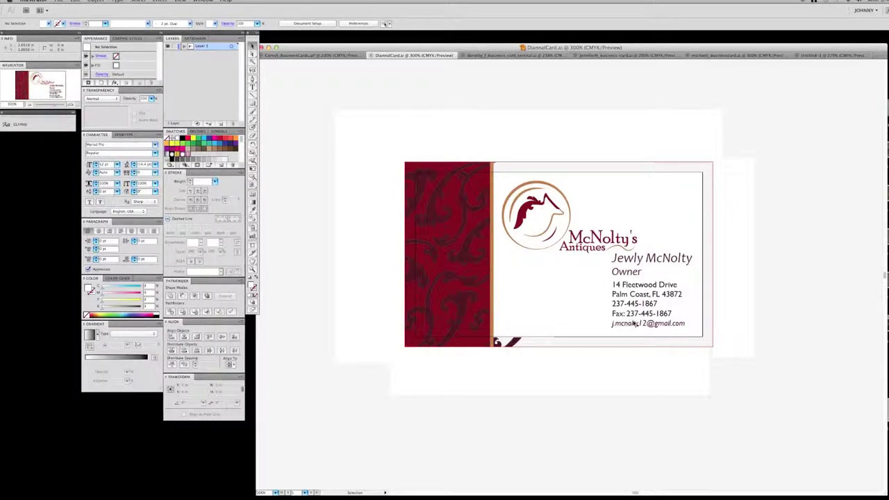
pyautogui.click(536, 56)
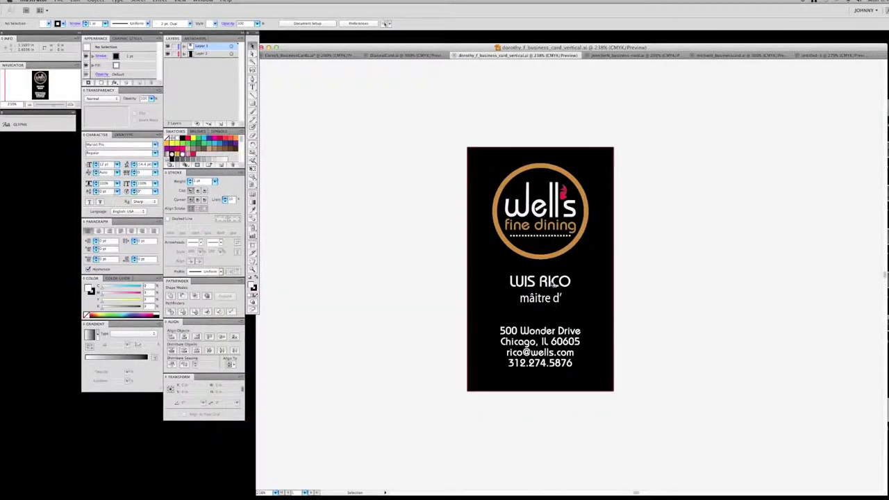
pyautogui.click(623, 55)
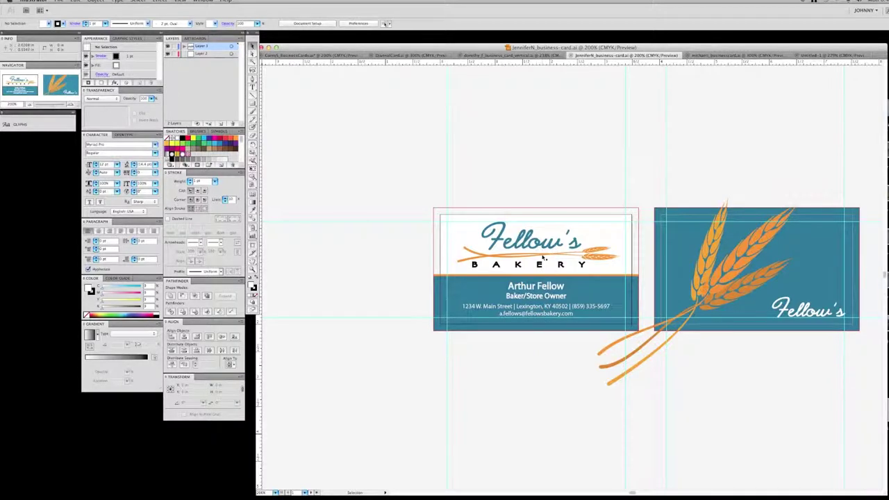
# Show the Ochs Moving Company card file, then the blank two-artboard Untitled-1 document.
pyautogui.click(699, 57)
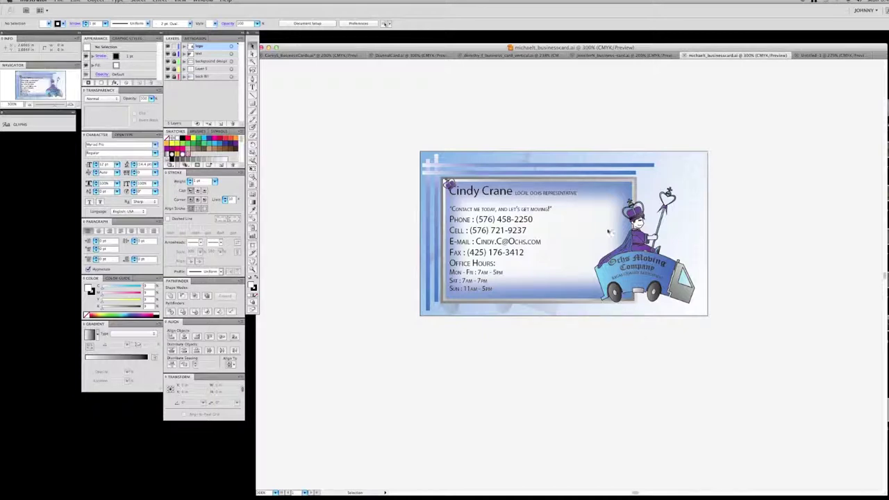
pyautogui.click(816, 56)
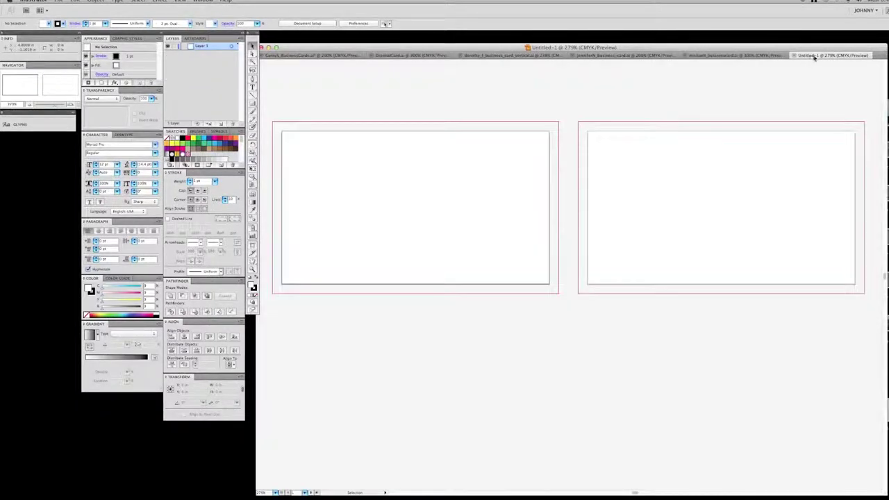
# Revisit the moving-company, Fellow's Bakery, Wells, McNolty's and Kneeland Clinic card files, then return to QuickTime.
pyautogui.click(750, 56)
pyautogui.click(645, 55)
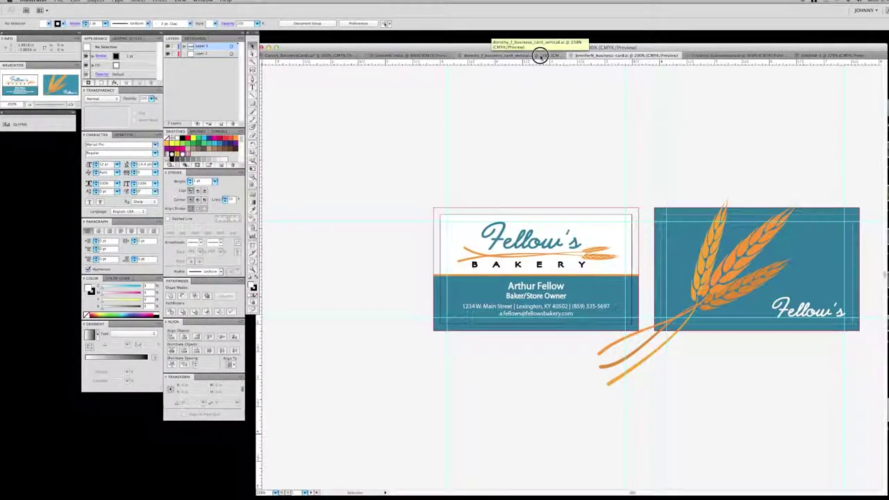
pyautogui.click(540, 55)
pyautogui.click(432, 57)
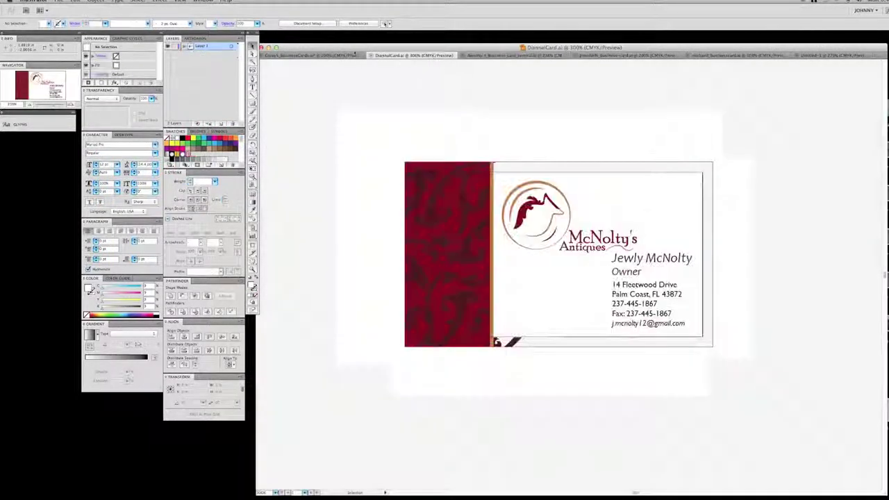
pyautogui.click(341, 55)
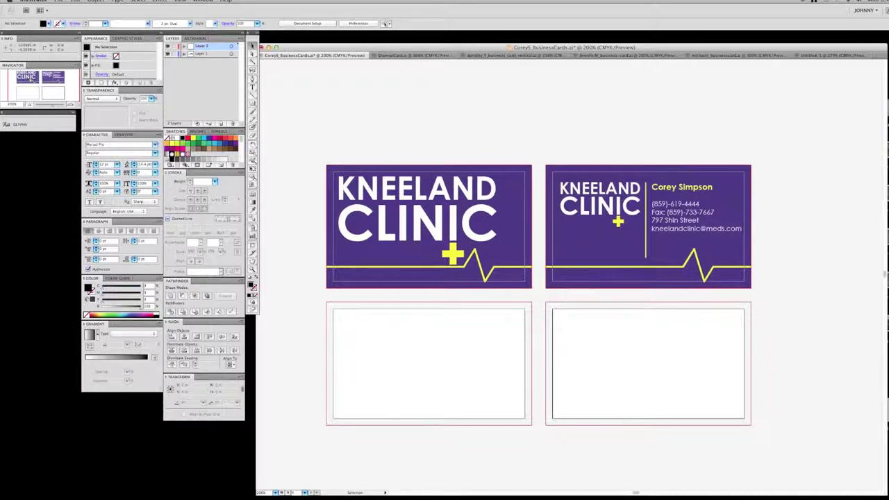
pyautogui.click(885, 249)
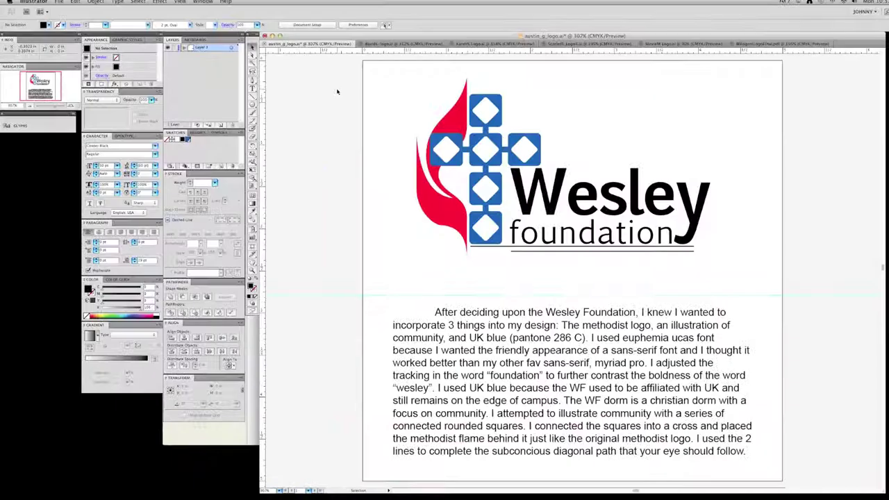